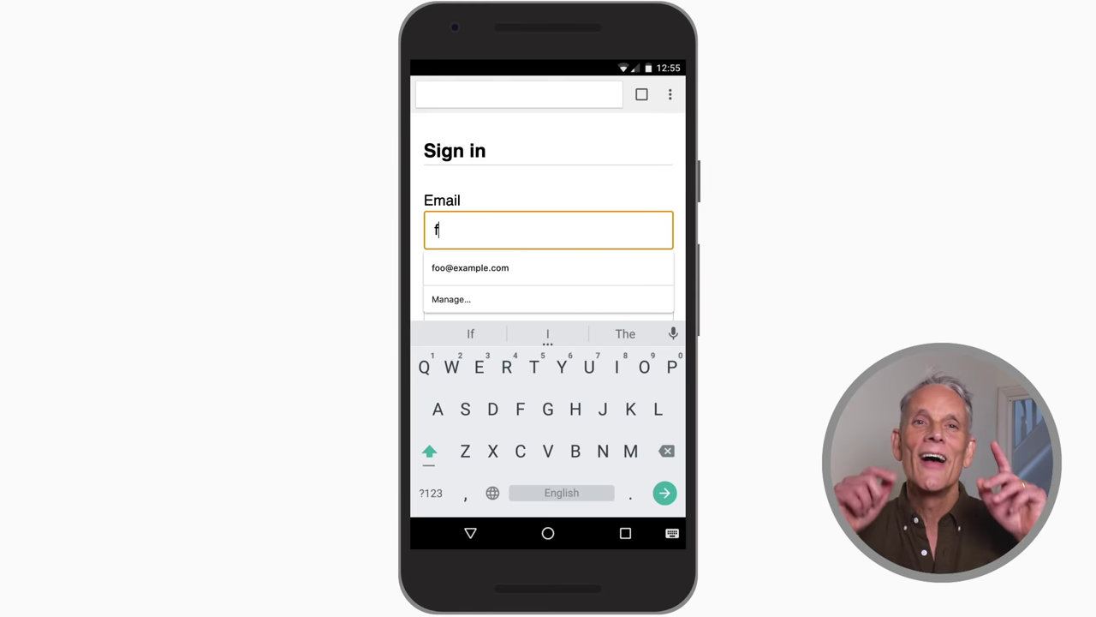
{"action": "type", "text": "oo"}
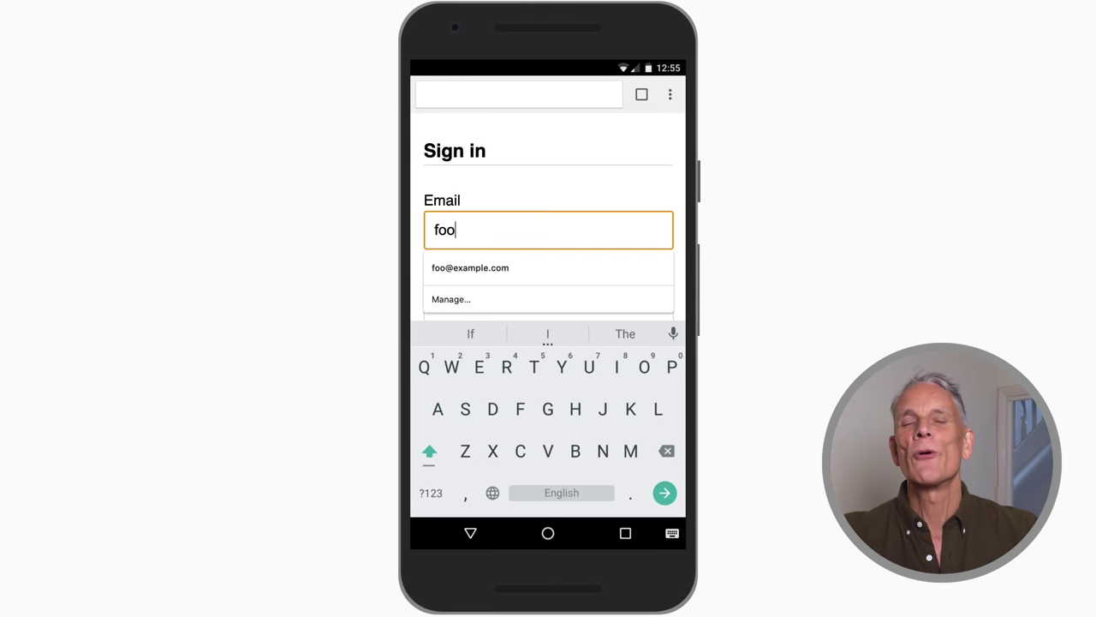
{"action": "left_click", "coordinate": [470, 268]}
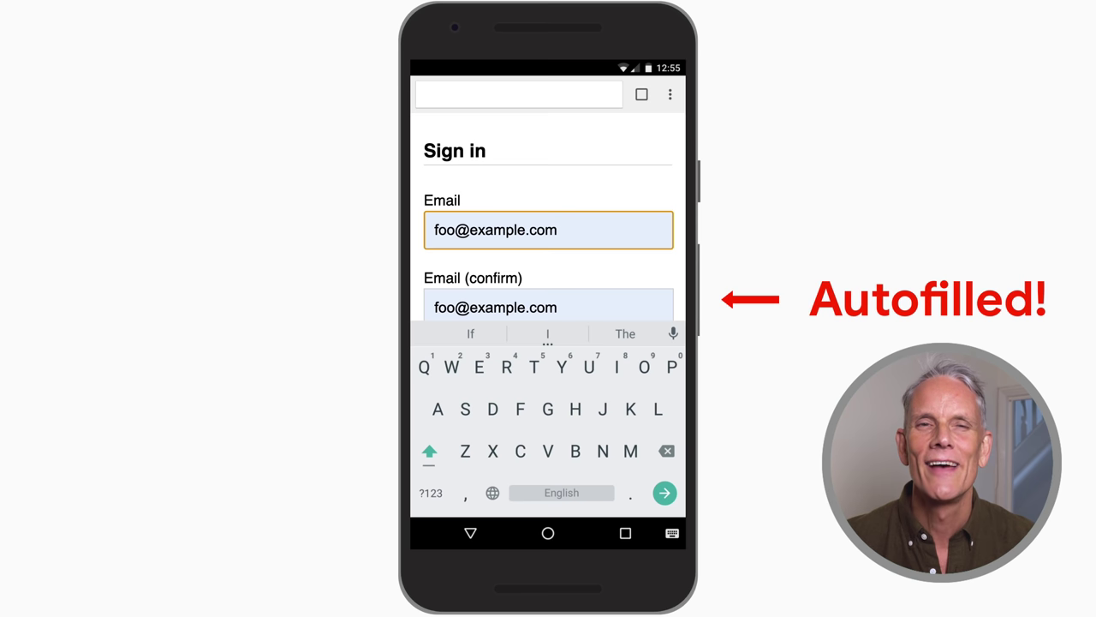
{"action": "key", "text": "Tab"}
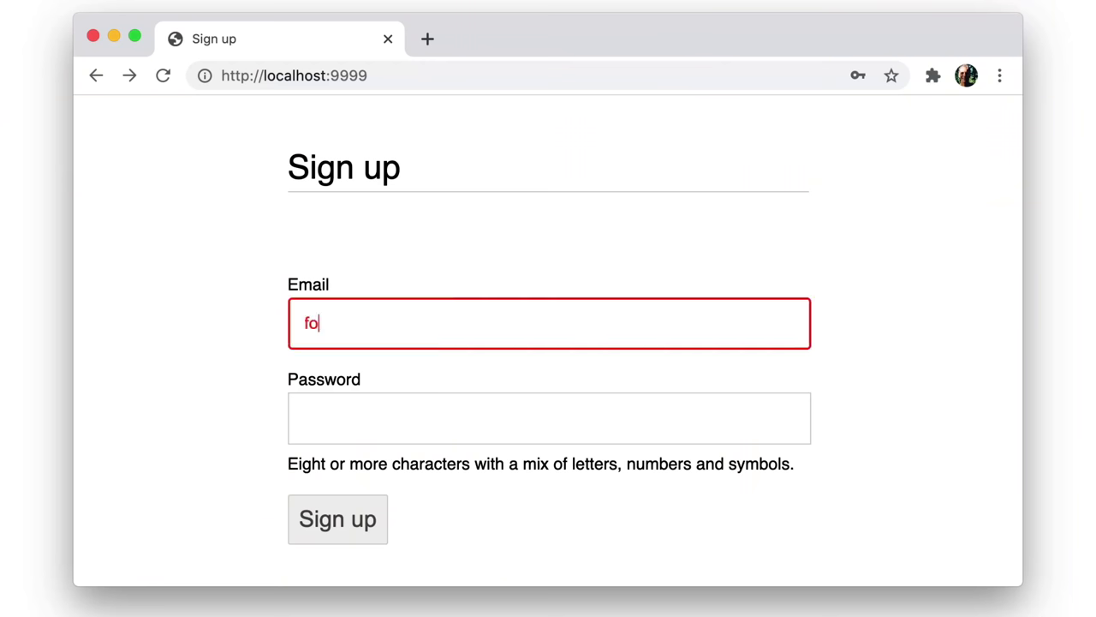
Finish the email, fill Password with Chrome's suggested strong password, and submit Sign up
{"action": "type", "text": "example.com"}
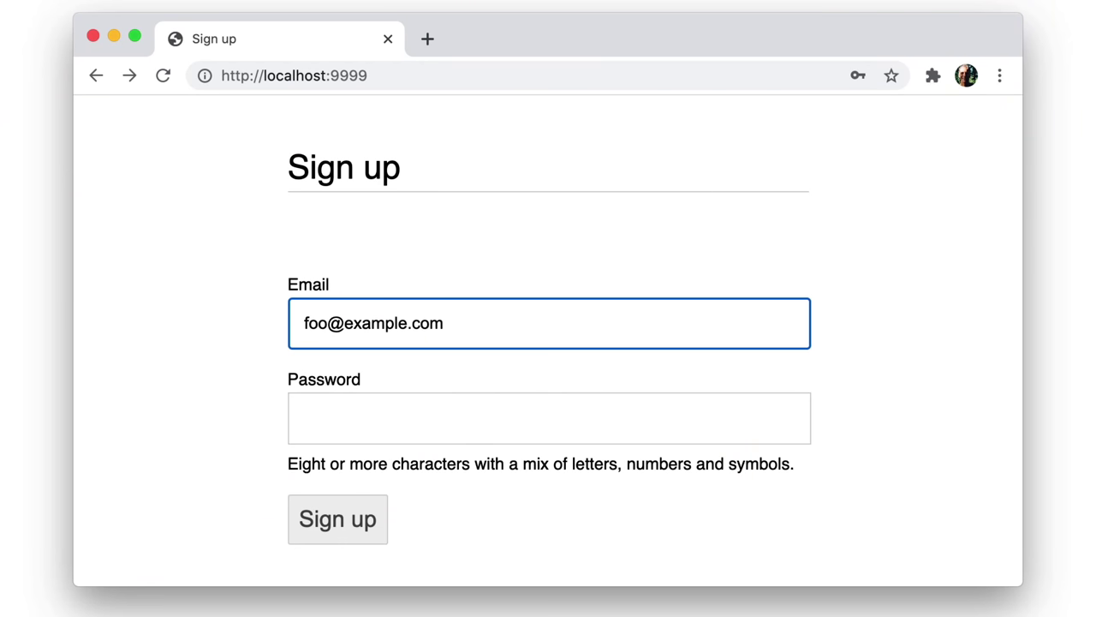
{"action": "left_click", "coordinate": [331, 377]}
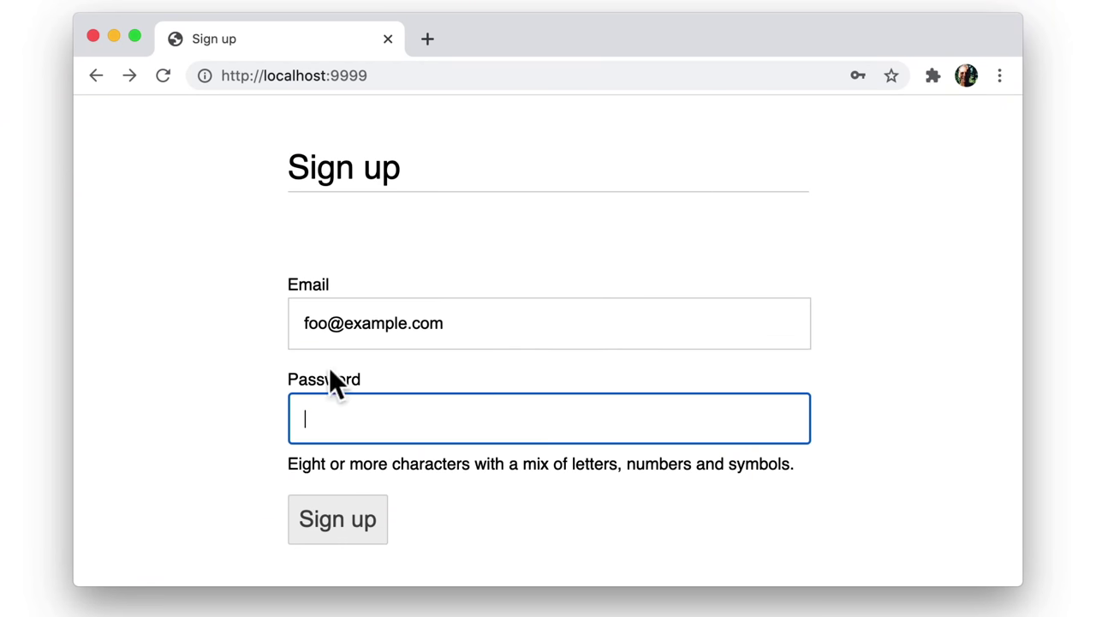
{"action": "right_click", "coordinate": [320, 419]}
{"action": "left_click", "coordinate": [379, 305]}
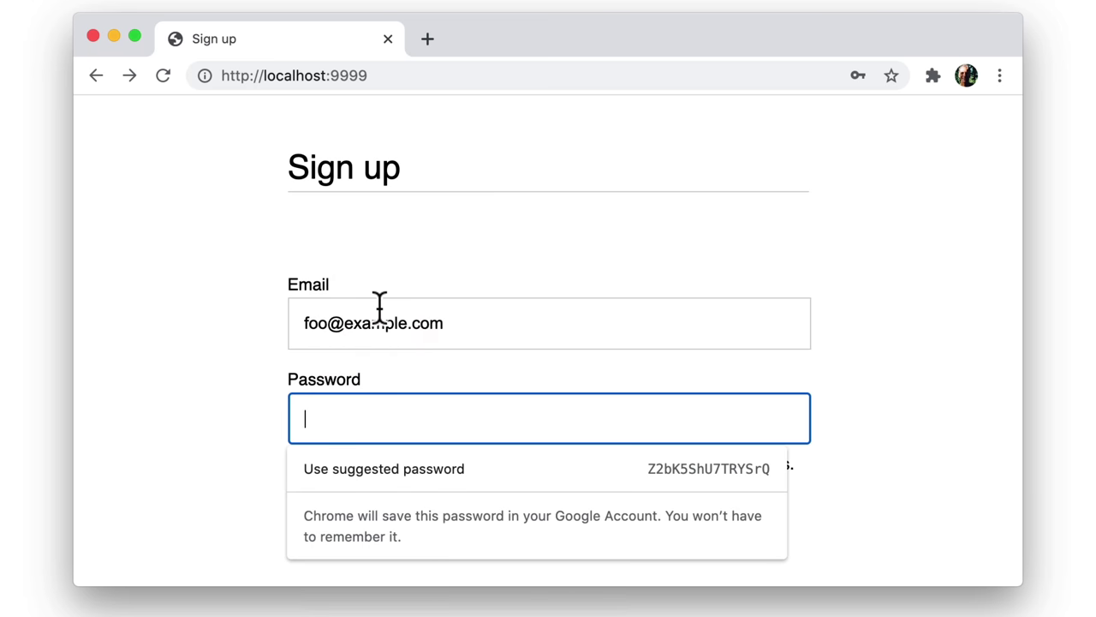
{"action": "left_click", "coordinate": [362, 470]}
{"action": "left_click", "coordinate": [353, 520]}
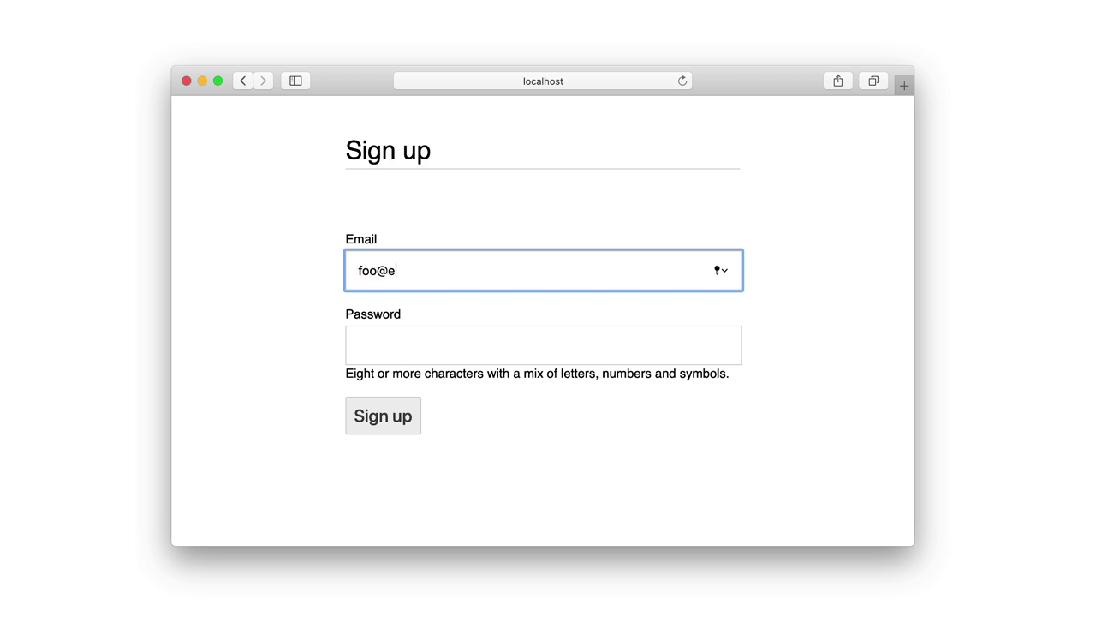
Fill Password with Safari's Suggest New Password strong password and submit Sign up
{"action": "left_click", "coordinate": [531, 344]}
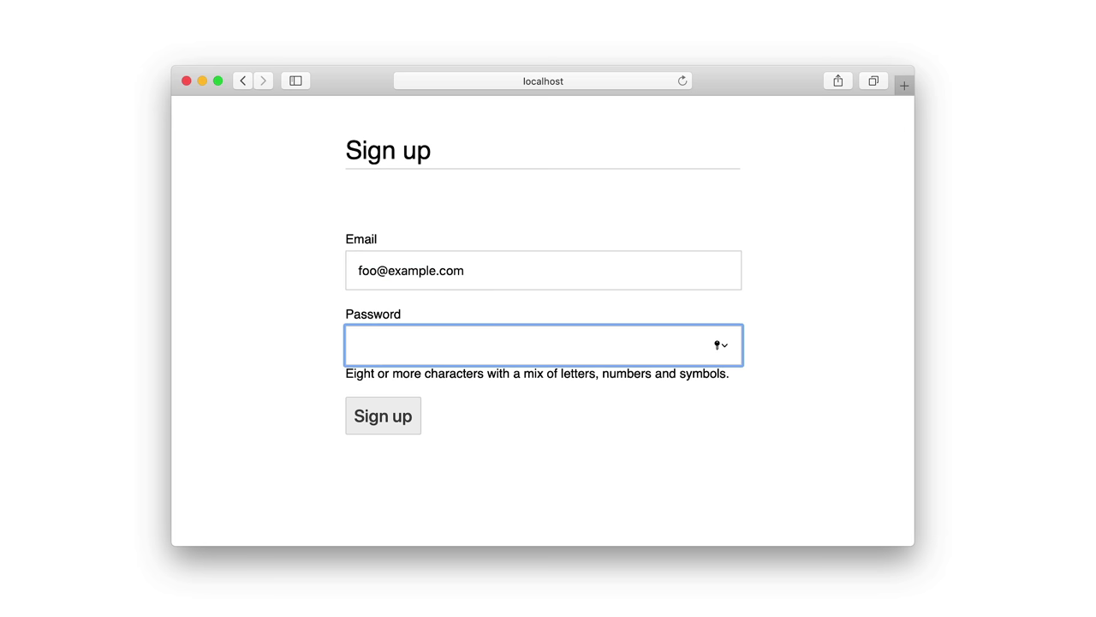
{"action": "left_click", "coordinate": [721, 344]}
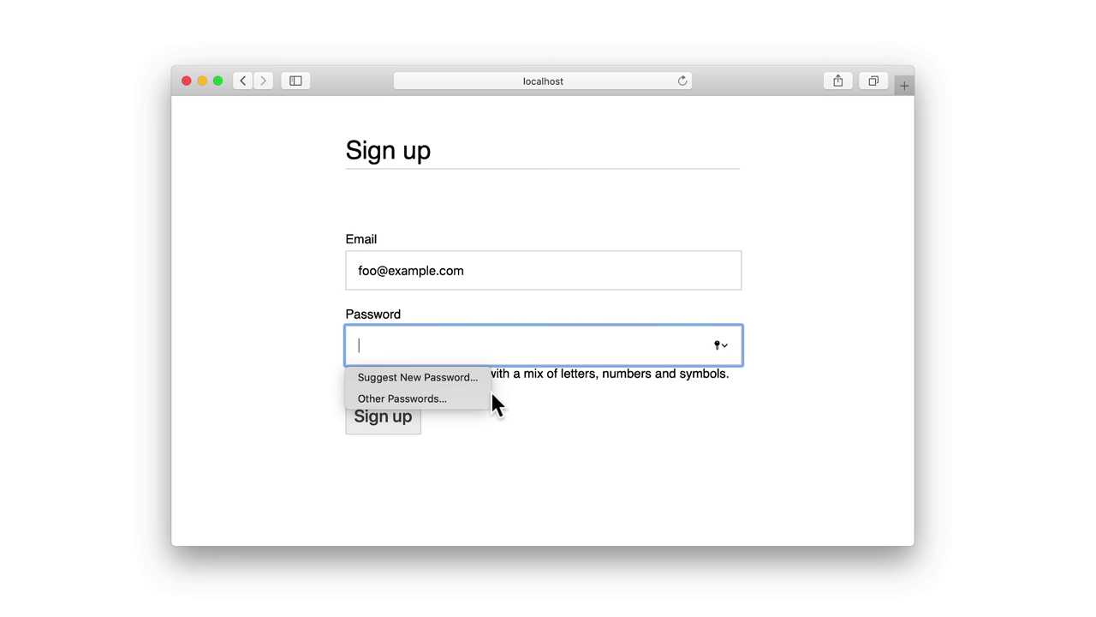
{"action": "left_click", "coordinate": [434, 377]}
{"action": "left_click", "coordinate": [399, 423]}
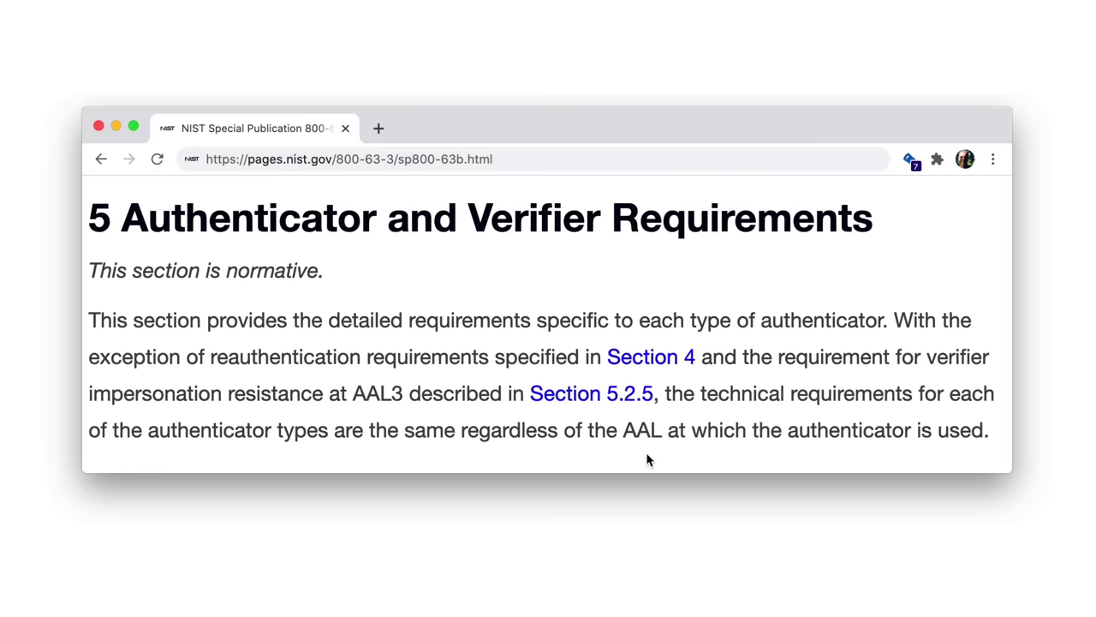
Scroll the NIST SP 800-63B page down to section 5.1.1 Memorized Secrets
{"action": "scroll", "coordinate": [648, 457], "scroll_direction": "down", "scroll_amount": 5}
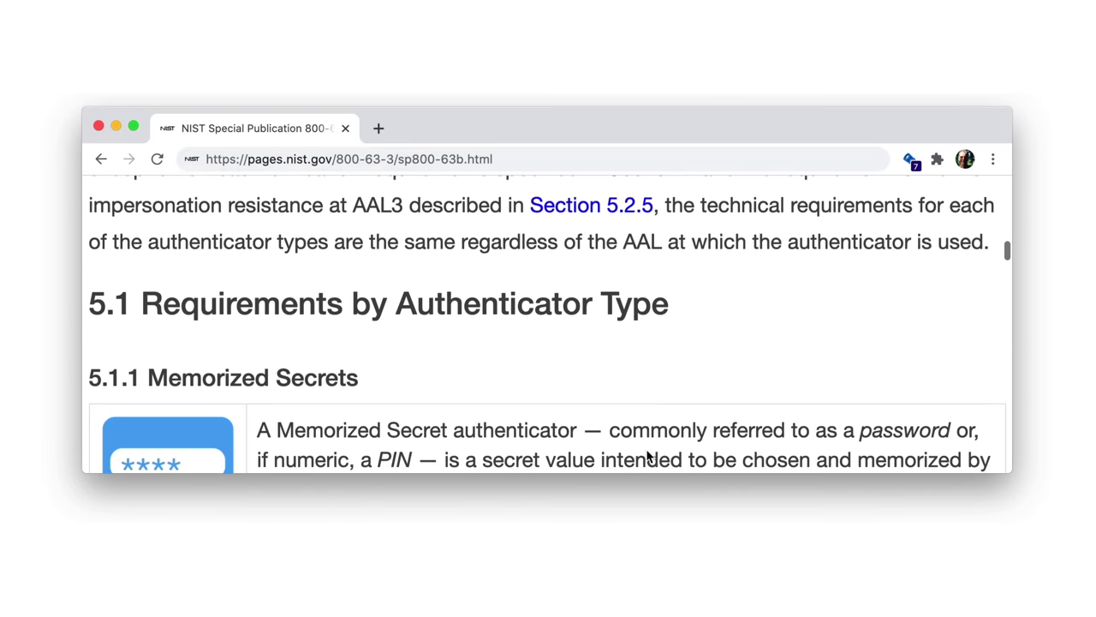
{"action": "scroll", "coordinate": [648, 458], "scroll_direction": "down", "scroll_amount": 6}
{"action": "scroll", "coordinate": [649, 457], "scroll_direction": "down", "scroll_amount": 2}
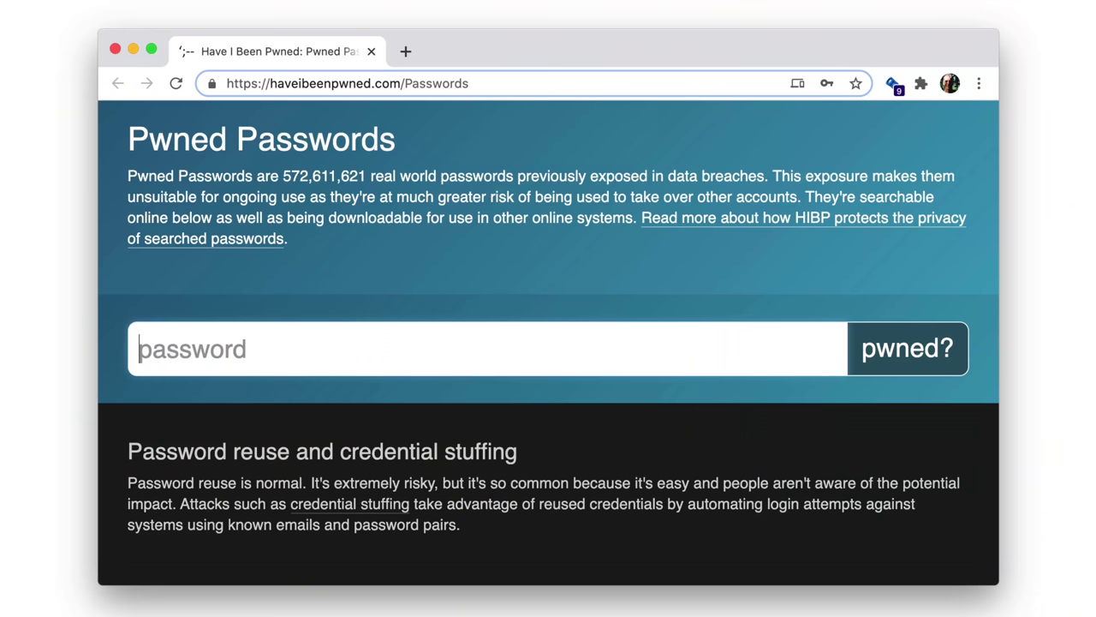
Check a sample password on Have I Been Pwned, then run Password Checkup on saved passwords
{"action": "type", "text": "pa"}
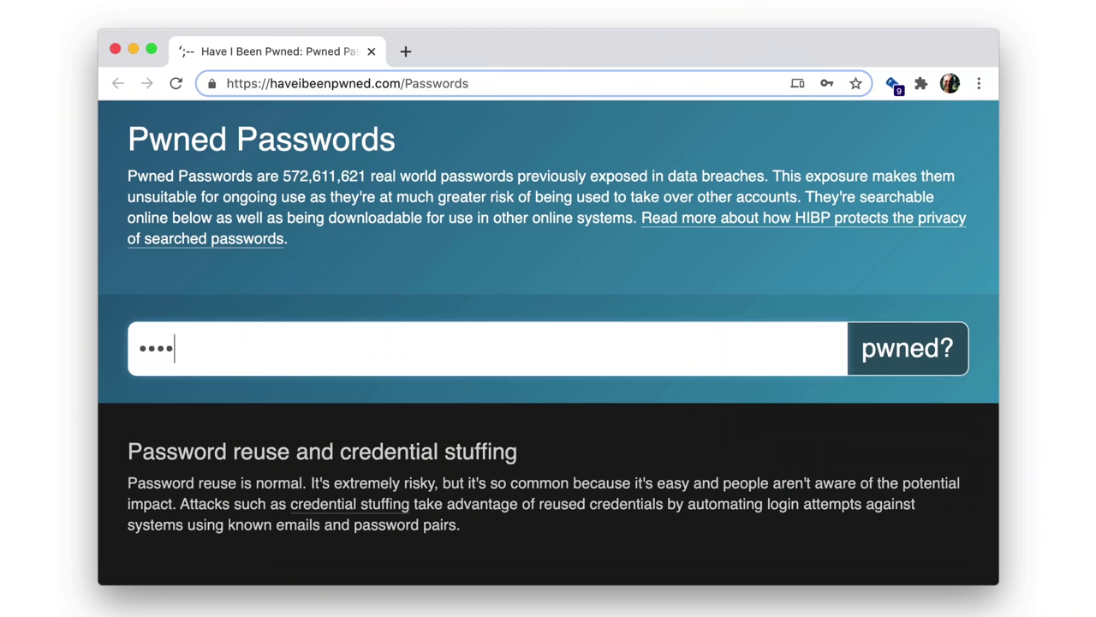
{"action": "left_click", "coordinate": [891, 346]}
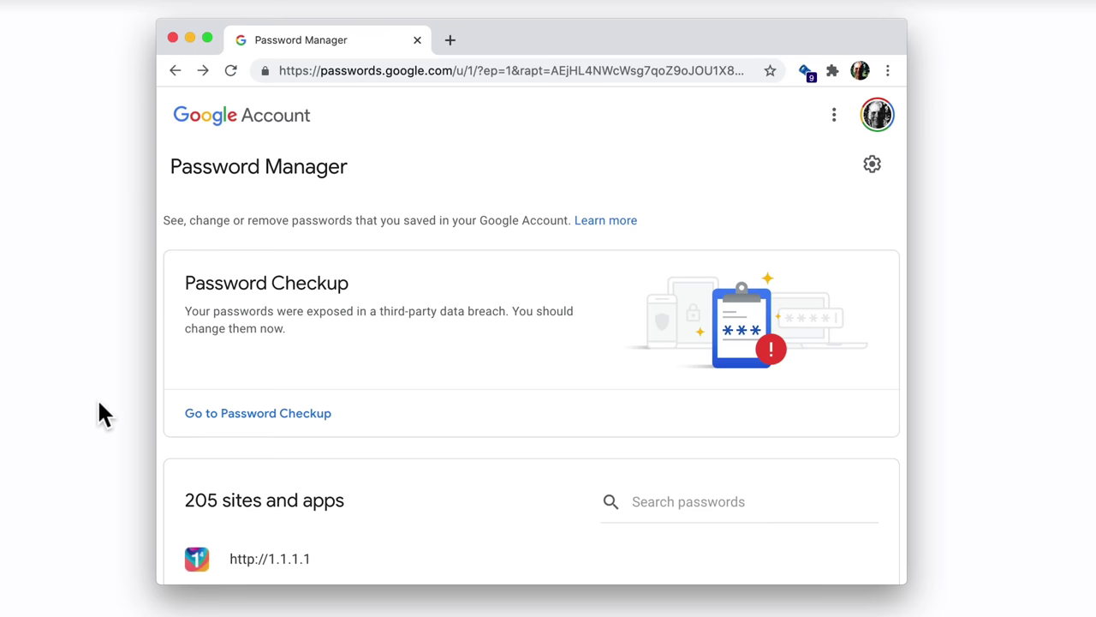
{"action": "left_click", "coordinate": [226, 412]}
{"action": "left_click", "coordinate": [502, 485]}
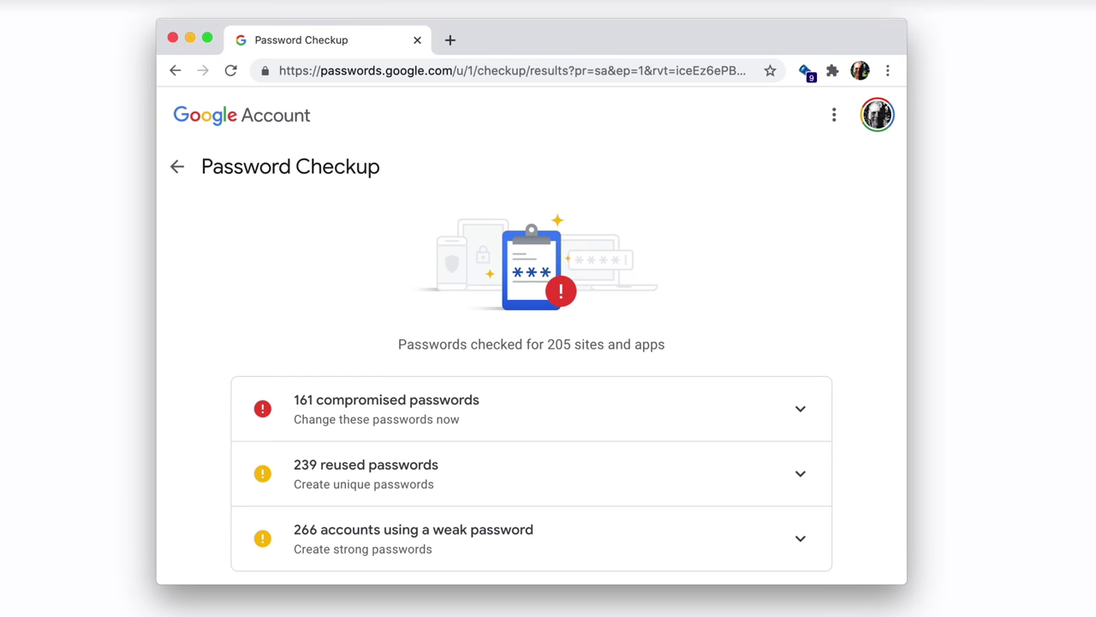
{"action": "type", "text": "f"}
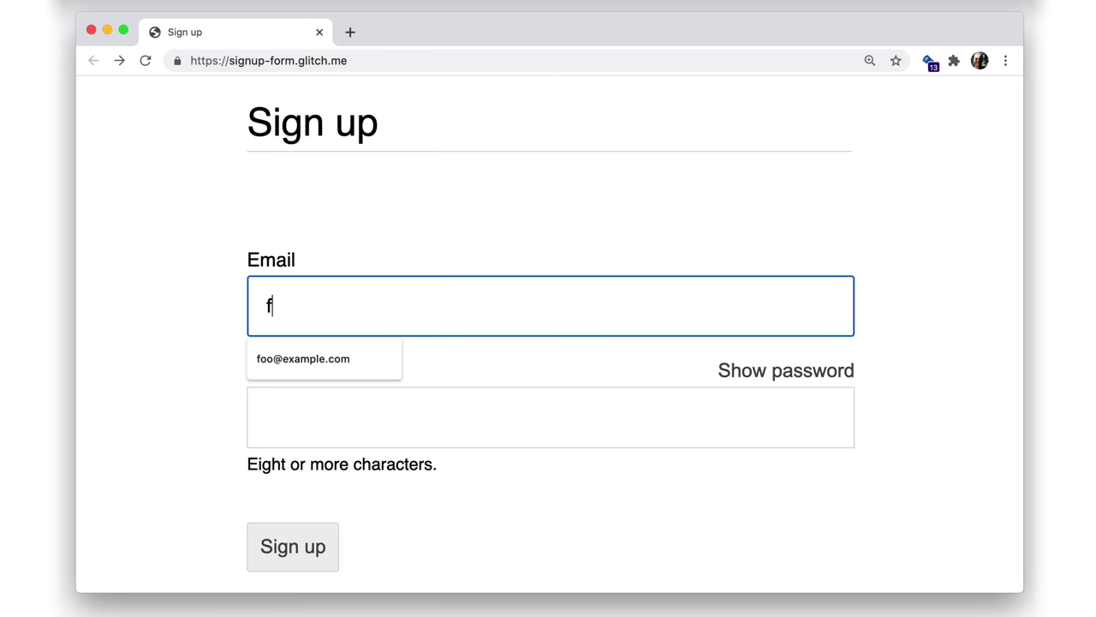
{"action": "key", "text": "Down"}
{"action": "key", "text": "Return"}
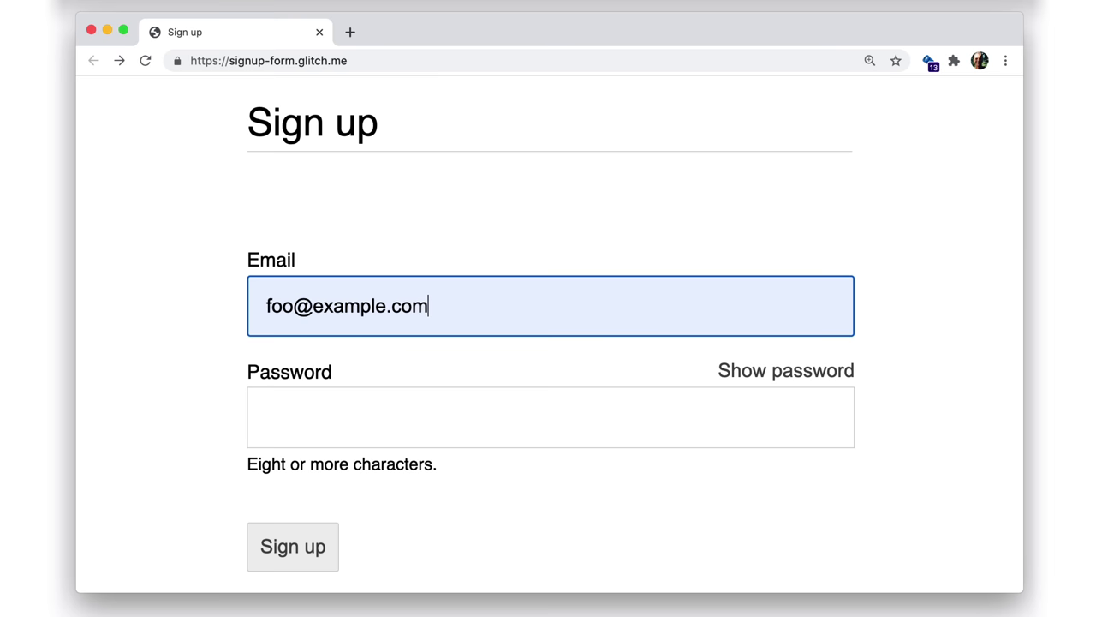
Try a four-character password, then lengthen it past the warnings until the form submits
{"action": "left_click", "coordinate": [551, 417]}
{"action": "type", "text": "••••"}
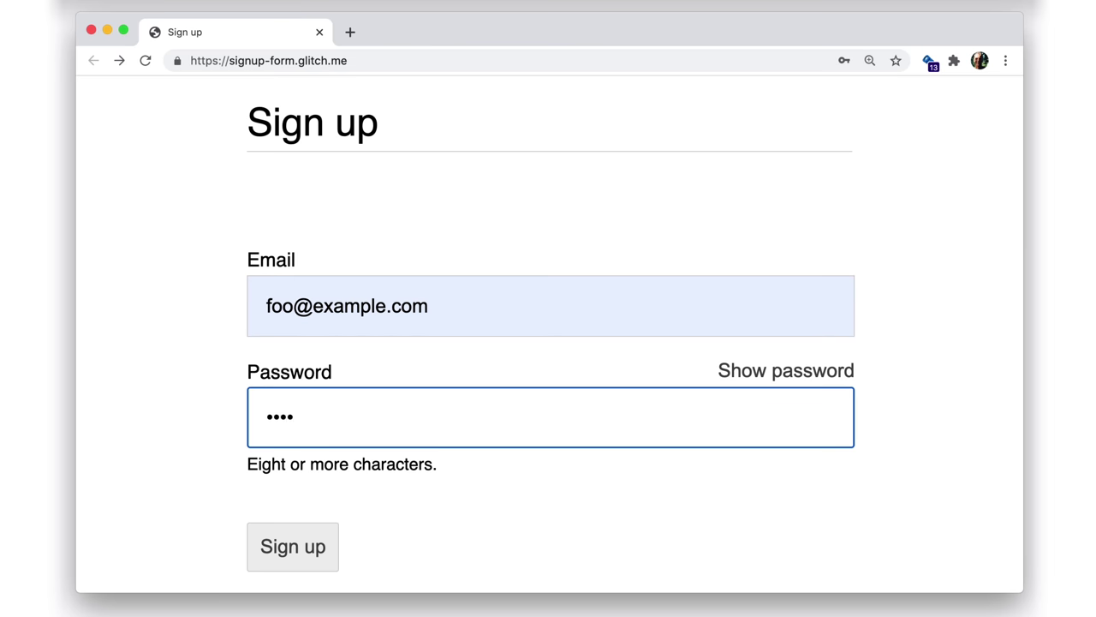
{"action": "key", "text": "Return"}
{"action": "type", "text": "•"}
{"action": "key", "text": "Return"}
{"action": "type", "text": "••"}
{"action": "key", "text": "Return"}
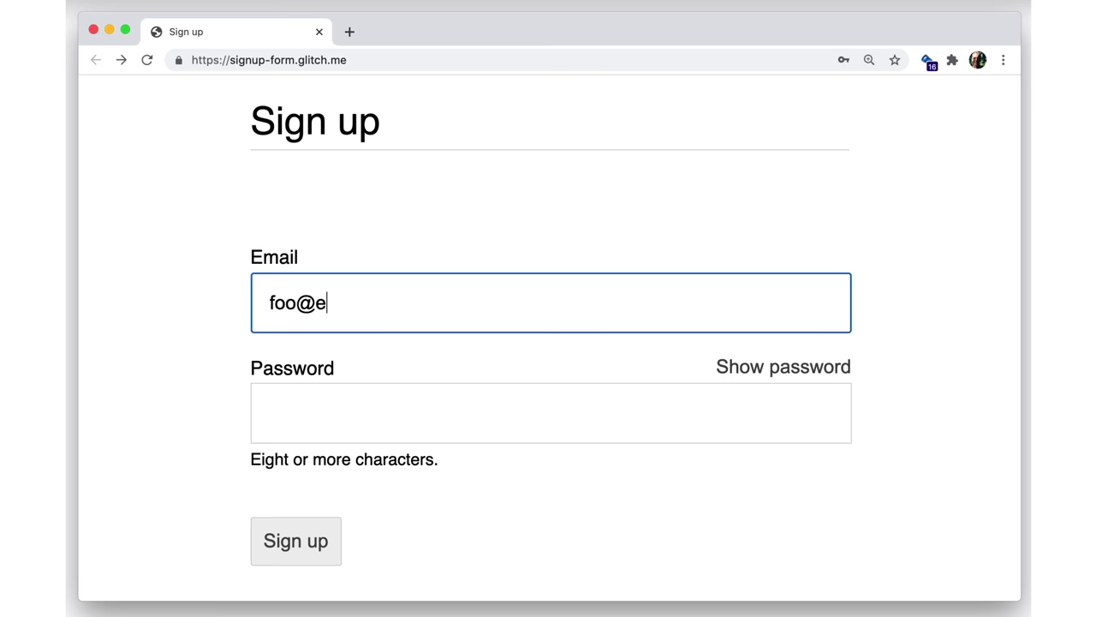
Try pasting a password into the Password field, which the page blocks
{"action": "left_click", "coordinate": [550, 413]}
{"action": "key", "text": "super+v"}
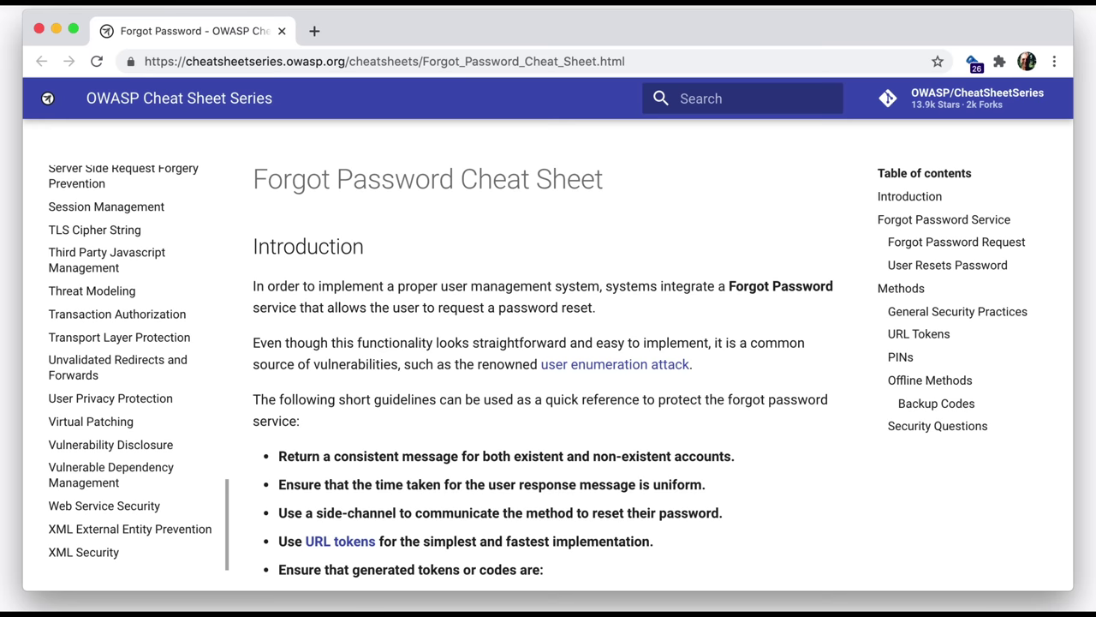
Scroll the cheat sheet down to the Forgot Password Request and User Resets Password sections
{"action": "scroll", "coordinate": [548, 359], "scroll_direction": "down", "scroll_amount": 3}
{"action": "scroll", "coordinate": [548, 360], "scroll_direction": "down", "scroll_amount": 2}
{"action": "scroll", "coordinate": [548, 359], "scroll_direction": "down", "scroll_amount": 2}
{"action": "scroll", "coordinate": [548, 360], "scroll_direction": "down", "scroll_amount": 2}
{"action": "scroll", "coordinate": [548, 360], "scroll_direction": "down", "scroll_amount": 1}
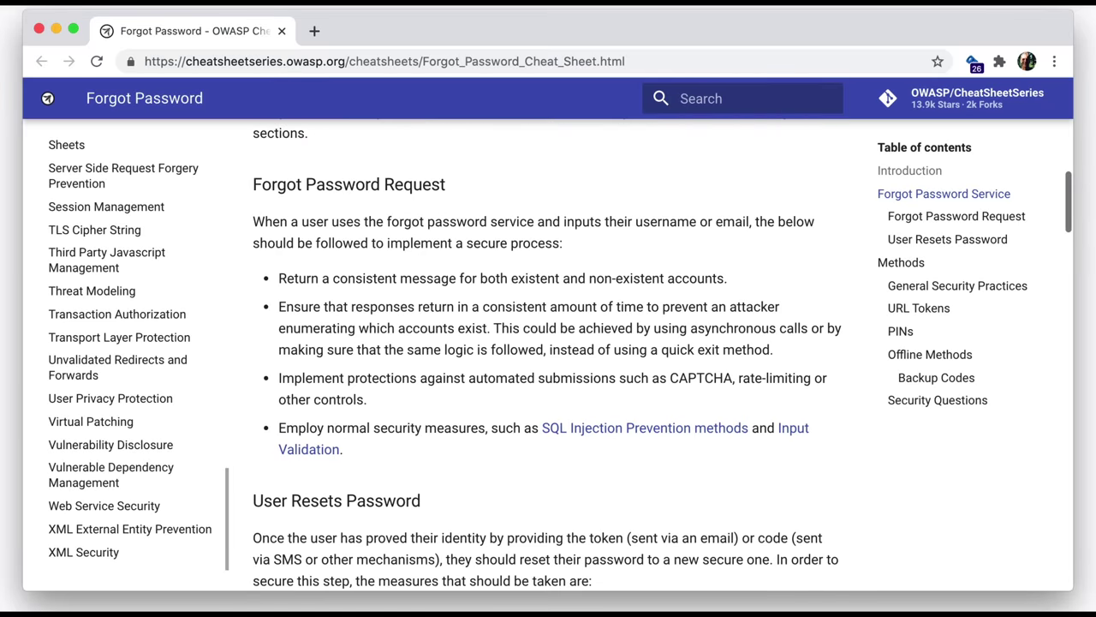